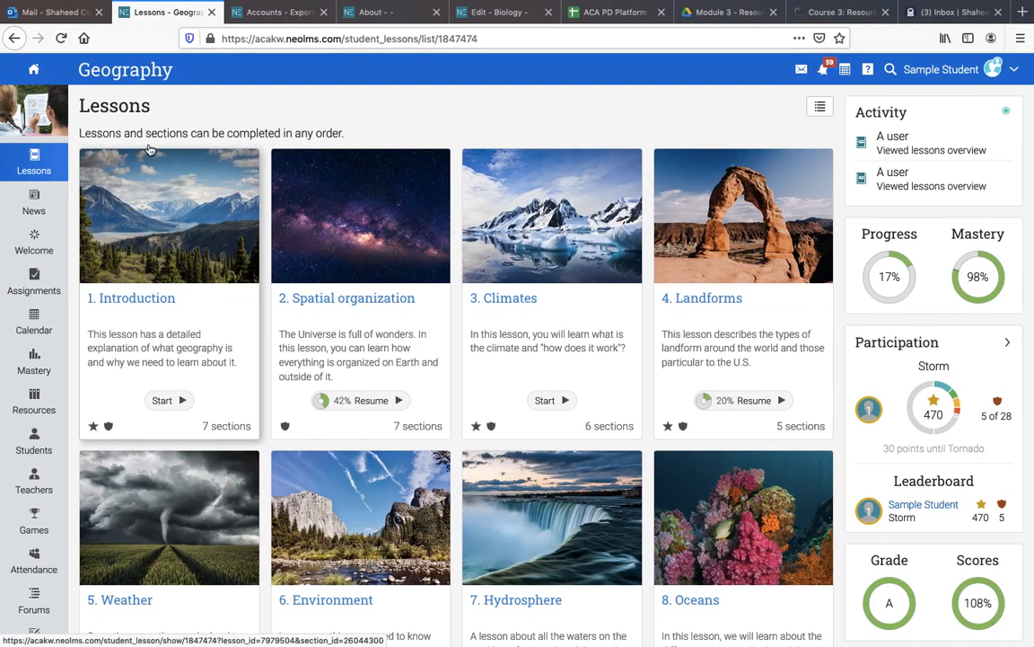
Leave the Geography lessons list for the school's home dashboard via the header Home icon.
click(31, 77)
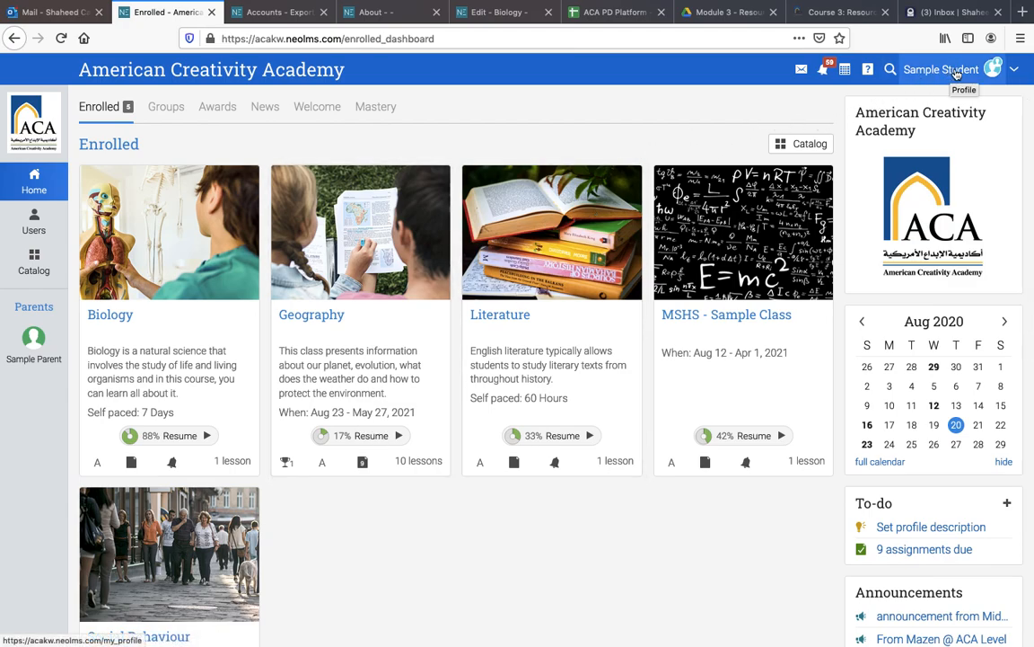
Open Sample Student's own profile page from the header name link.
click(957, 75)
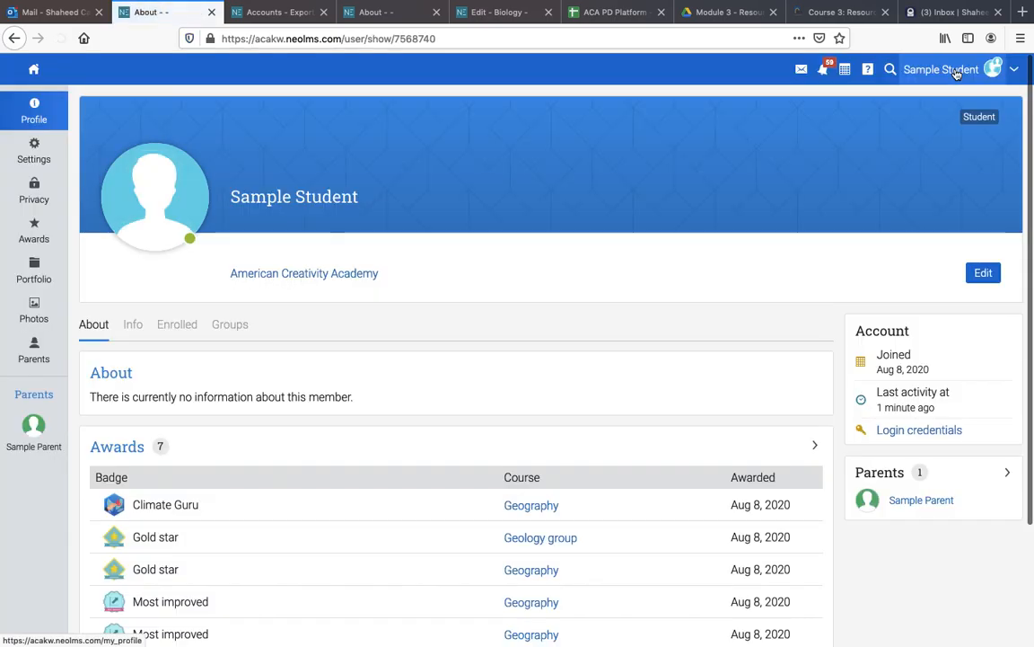
Open the profile Edit options for picture, description, password, account info and social media.
click(984, 273)
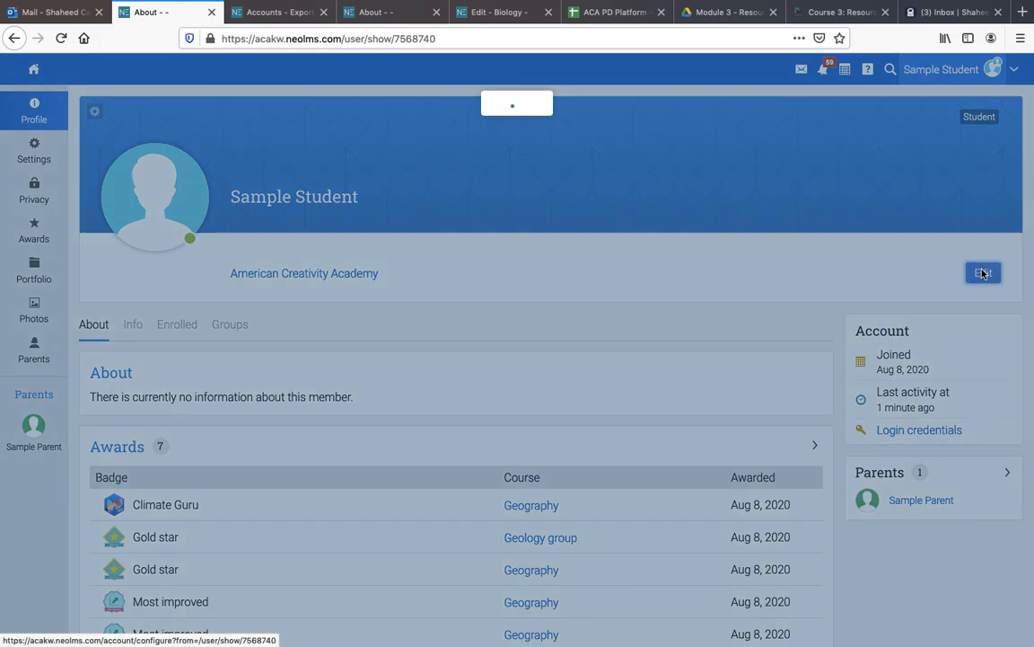